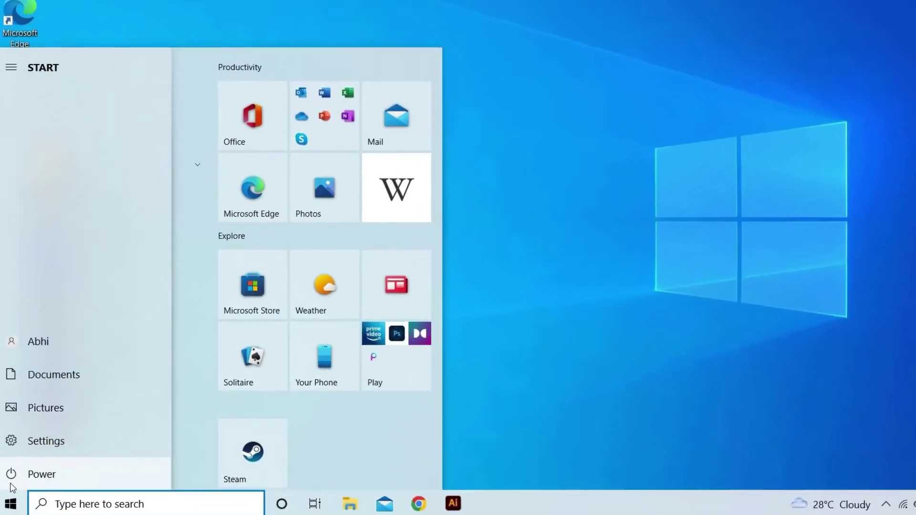
Restart the computer from the Start menu's Power options
{"action": "left_click", "coordinate": [54, 474]}
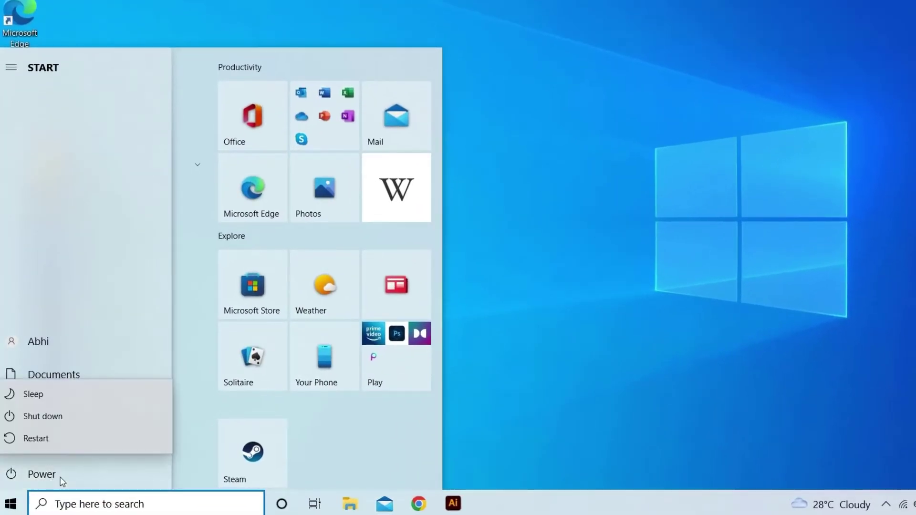
{"action": "left_click", "coordinate": [36, 438]}
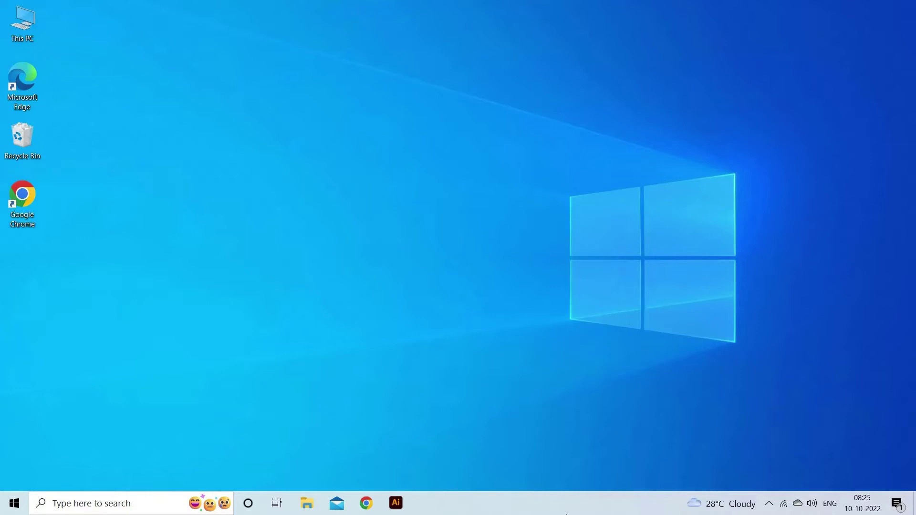
Launch Device Manager with devmgmt.msc from the Run box
{"action": "key", "text": "super+r"}
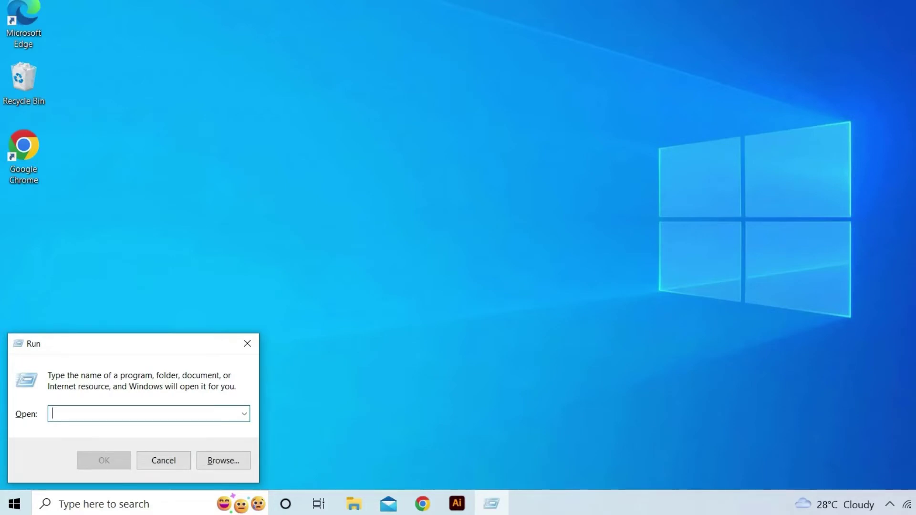
{"action": "type", "text": "devmgmt."}
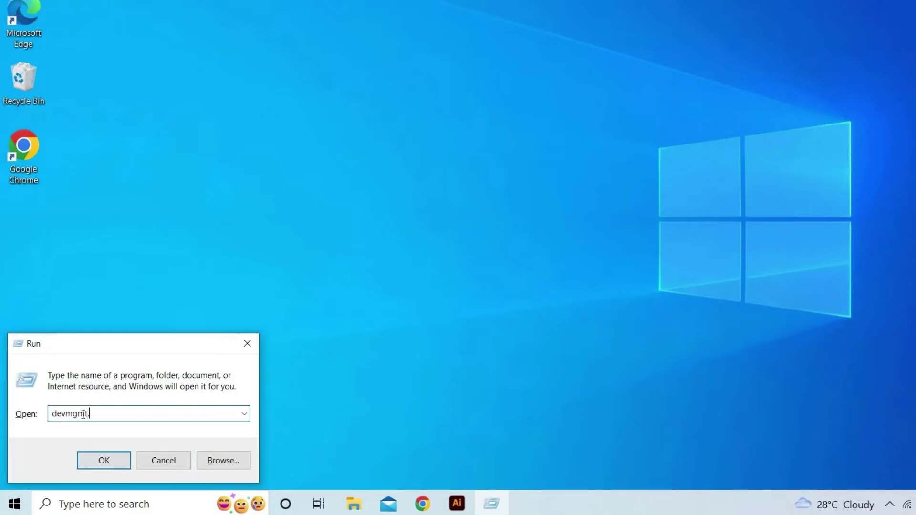
{"action": "type", "text": "msc"}
{"action": "key", "text": "Return"}
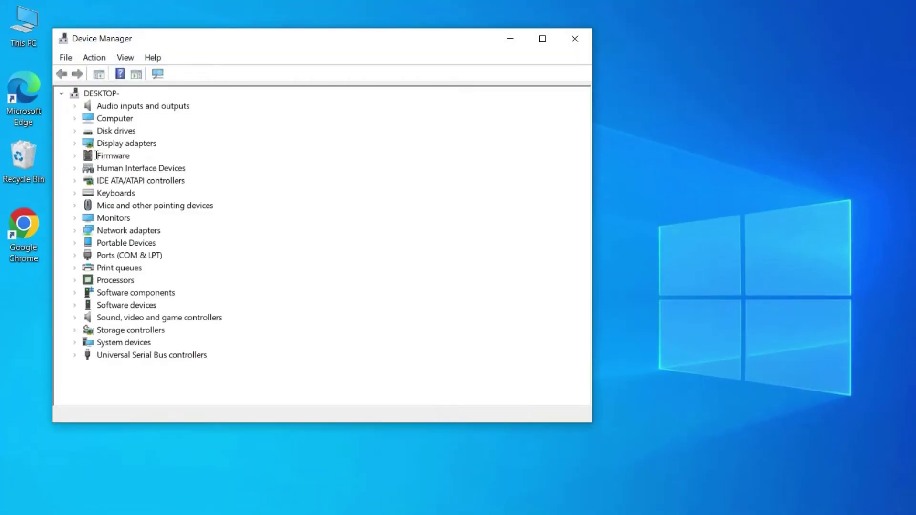
Expand Disk drives and bring up the context menu for hp v165w USB Device
{"action": "double_click", "coordinate": [103, 131]}
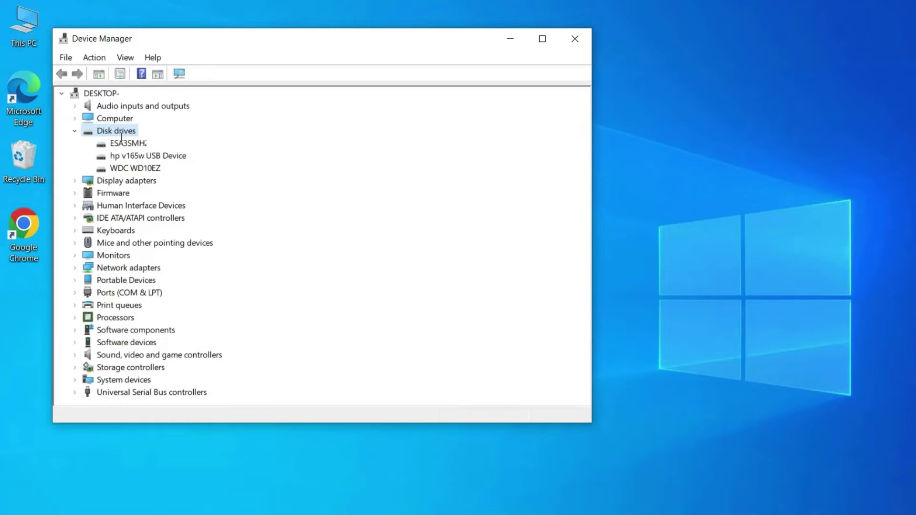
{"action": "left_click", "coordinate": [147, 155]}
{"action": "right_click", "coordinate": [149, 156]}
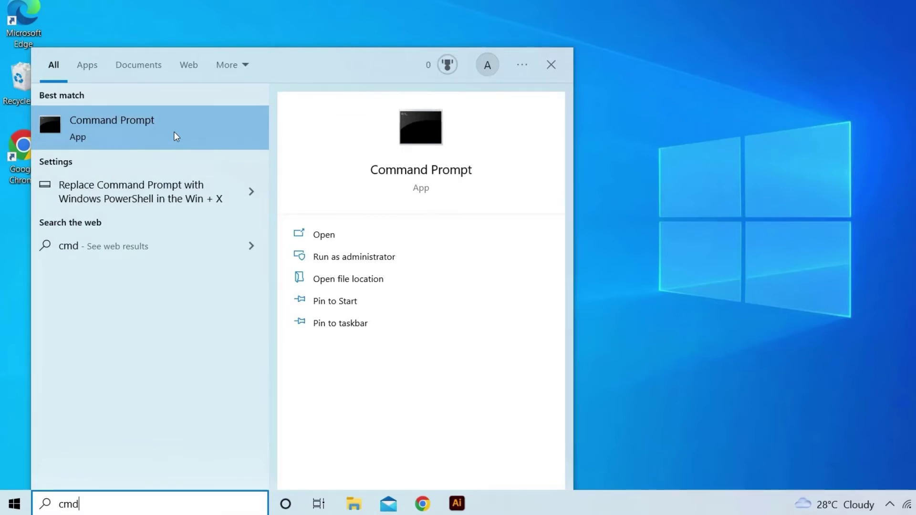
Run chkdsk T: /f in an administrator Command Prompt, then close it
{"action": "right_click", "coordinate": [176, 129]}
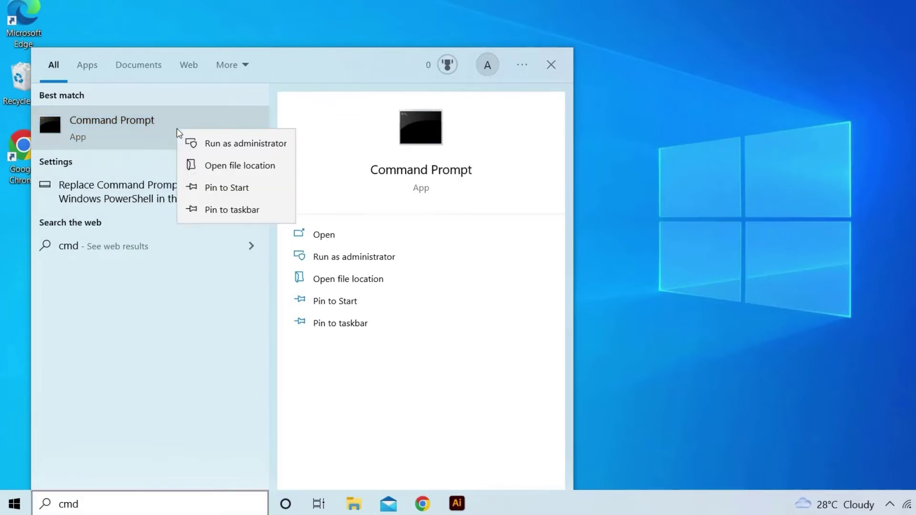
{"action": "left_click", "coordinate": [224, 142]}
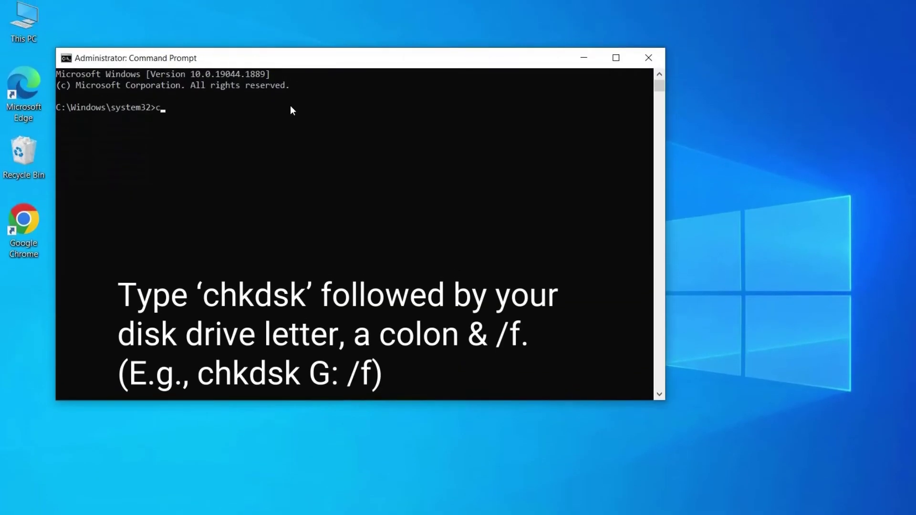
{"action": "type", "text": "chkdsk"}
{"action": "type", "text": "T:"}
{"action": "type", "text": " /"}
{"action": "type", "text": "f"}
{"action": "key", "text": "Return"}
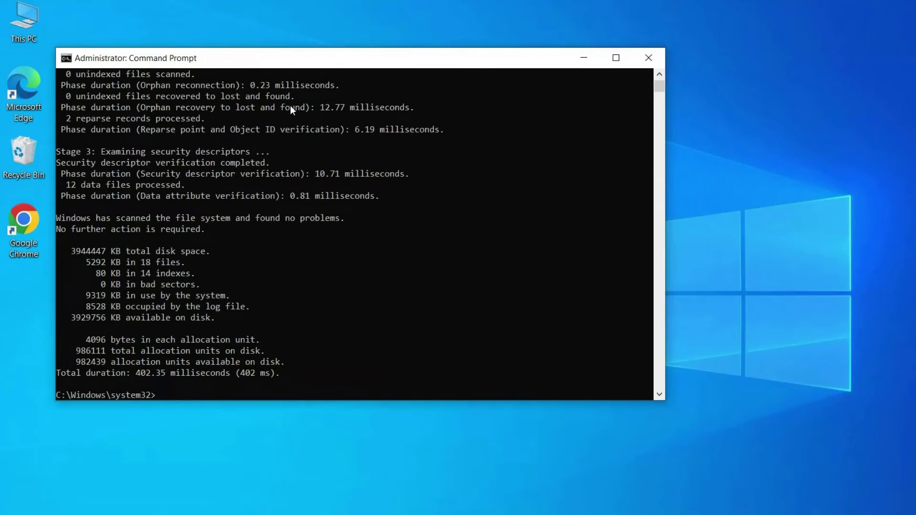
{"action": "left_click", "coordinate": [629, 56]}
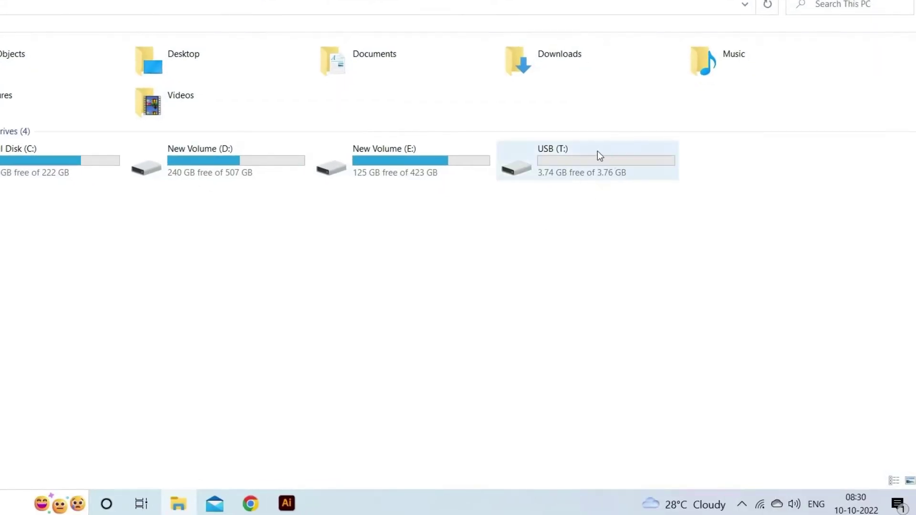
Start 'Scan and repair drive' from the Tools tab of USB (T:) Properties
{"action": "left_click", "coordinate": [597, 155]}
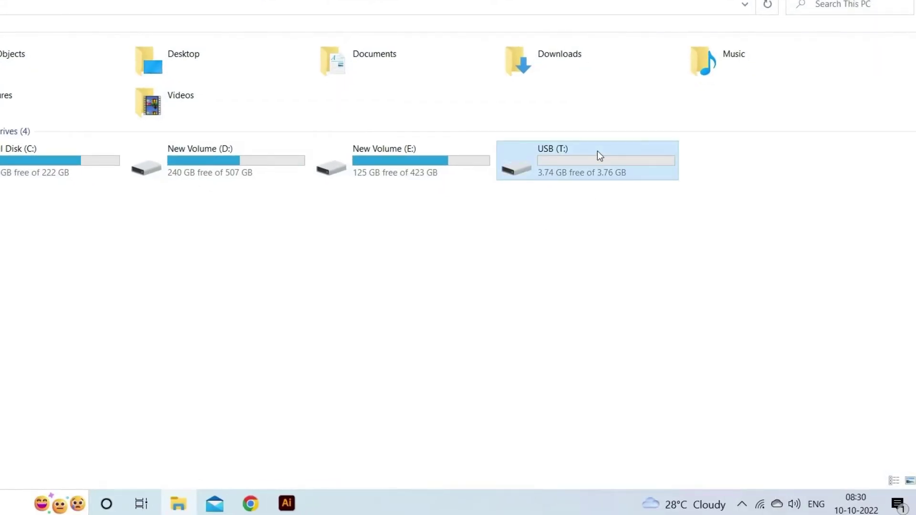
{"action": "right_click", "coordinate": [598, 155]}
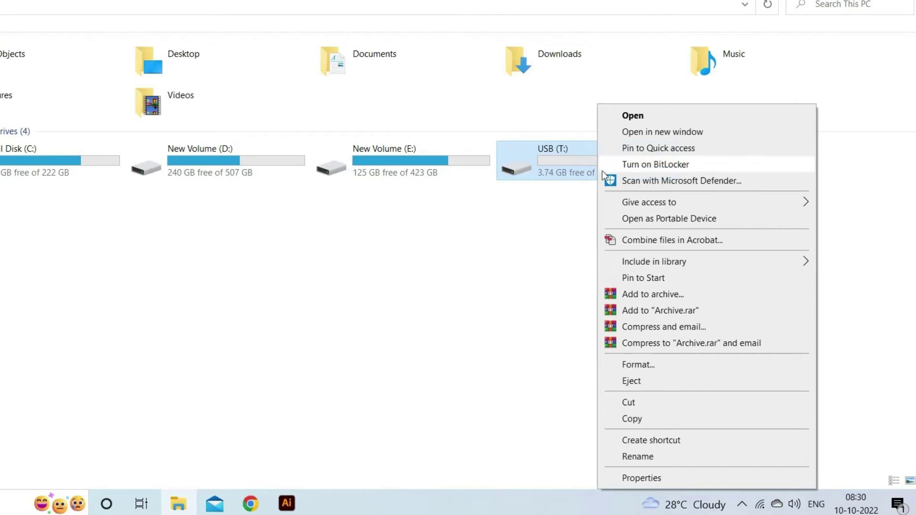
{"action": "left_click", "coordinate": [635, 480]}
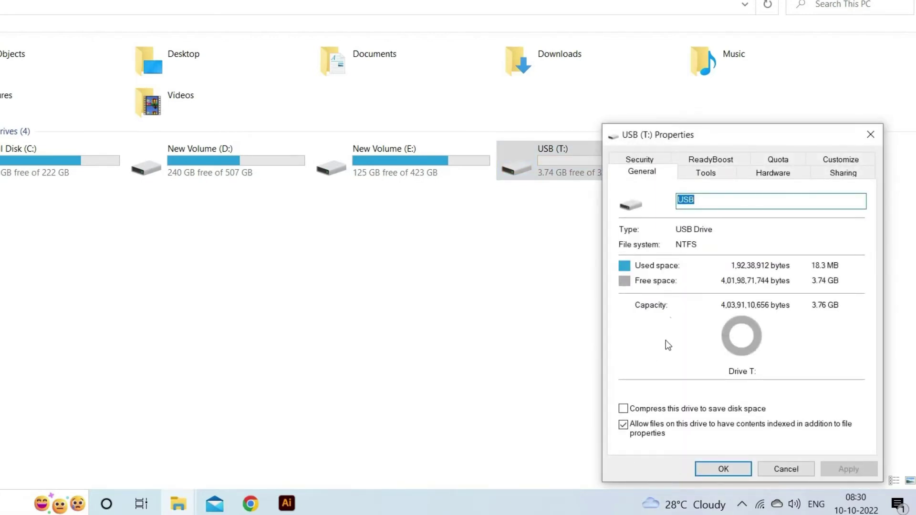
{"action": "left_click", "coordinate": [705, 172]}
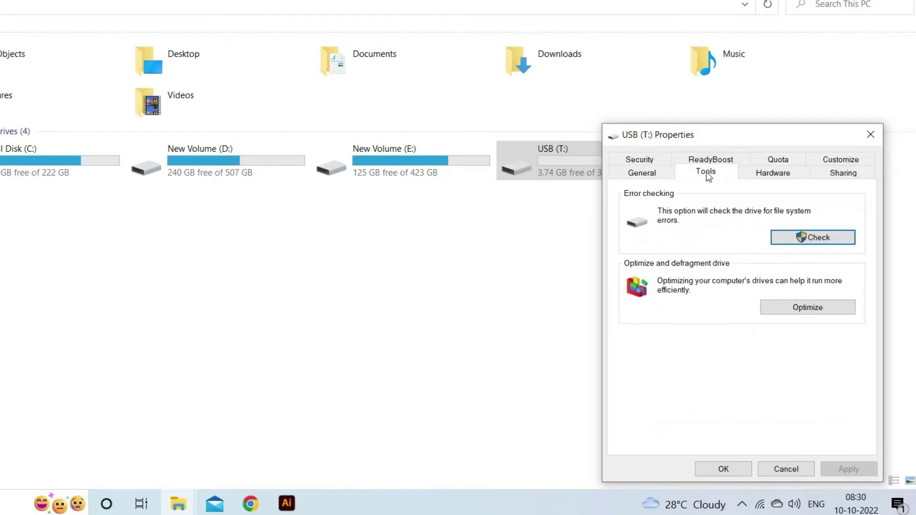
{"action": "left_click", "coordinate": [823, 238]}
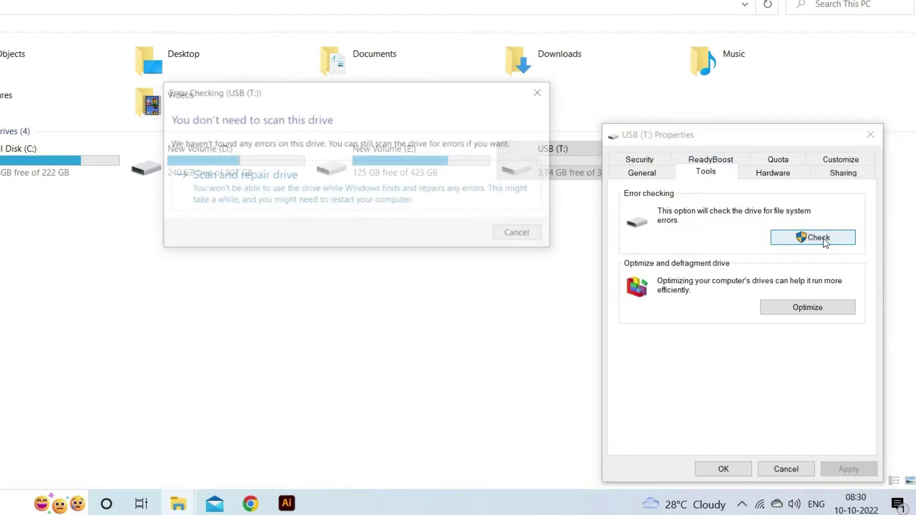
{"action": "left_click", "coordinate": [425, 200]}
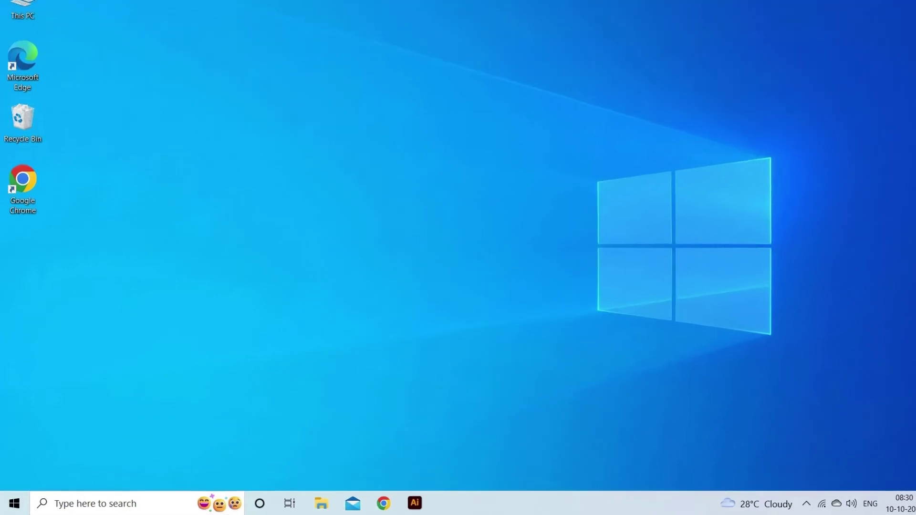
Launch Registry Editor with regedit from the Run box
{"action": "key", "text": "super+r"}
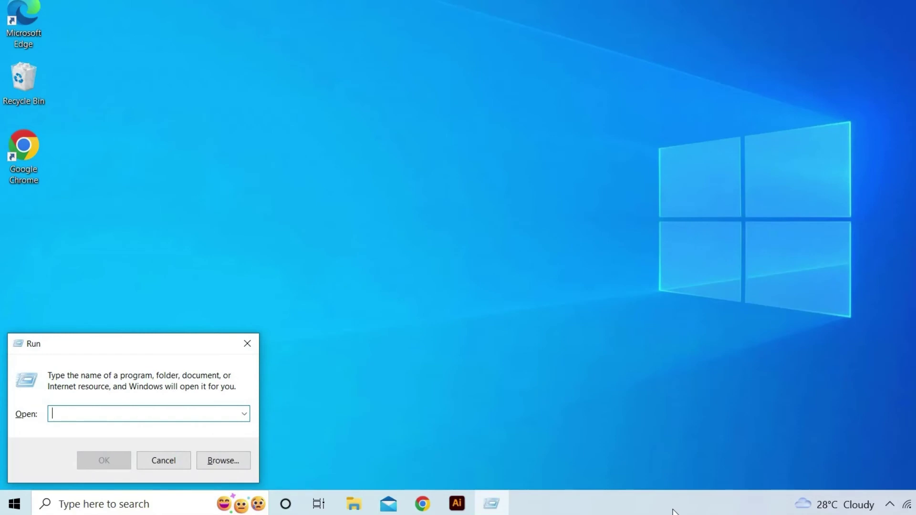
{"action": "type", "text": "regedit"}
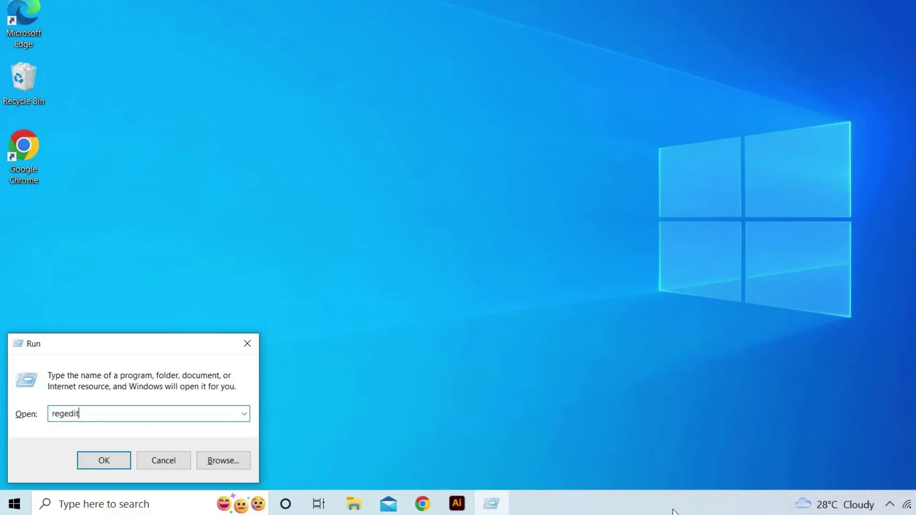
{"action": "key", "text": "Return"}
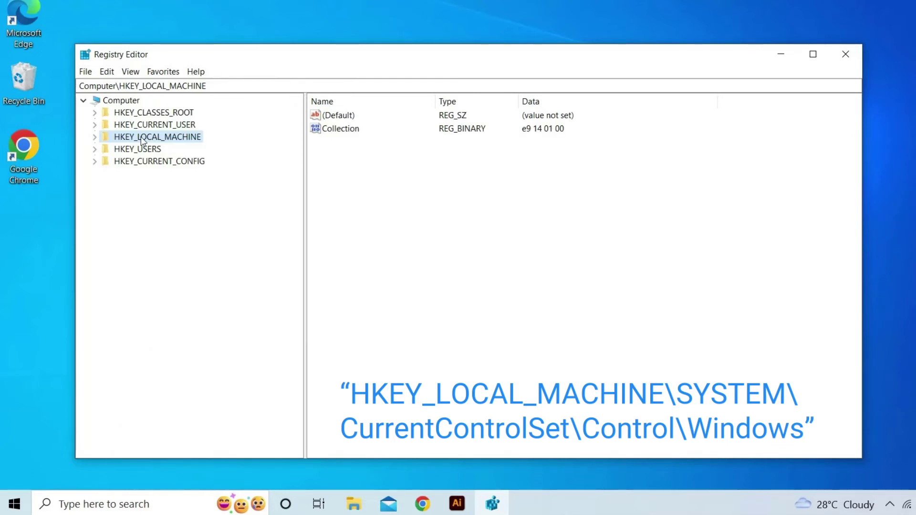
Set ErrorMode under HKLM\SYSTEM\CurrentControlSet\Control\Windows to decimal 2, then close the editor
{"action": "double_click", "coordinate": [142, 137]}
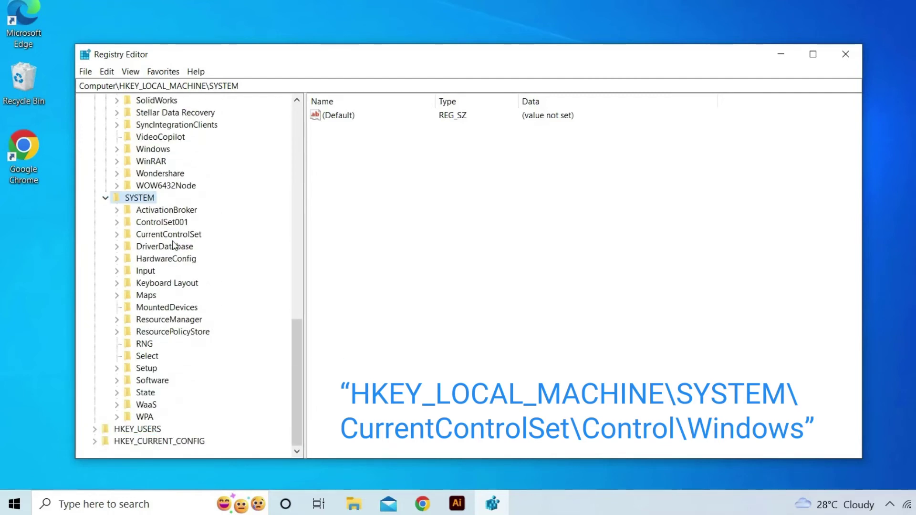
{"action": "double_click", "coordinate": [169, 234]}
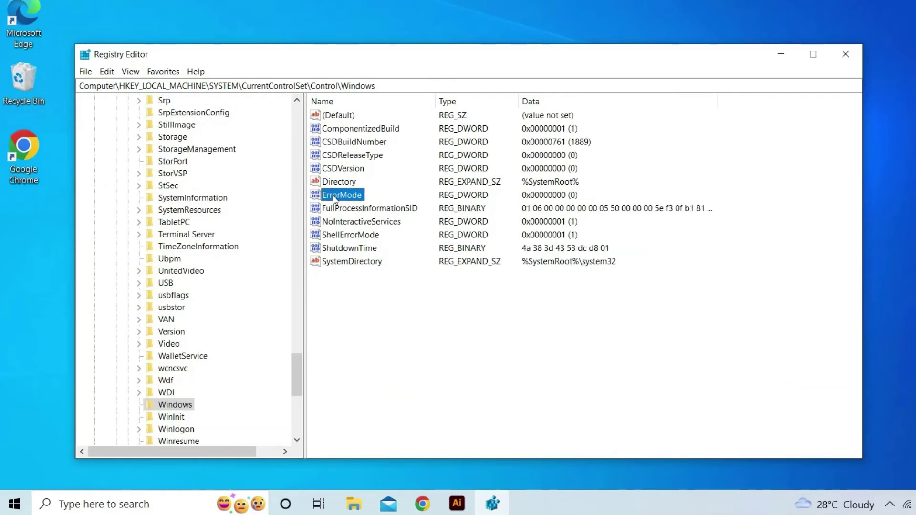
{"action": "double_click", "coordinate": [334, 196]}
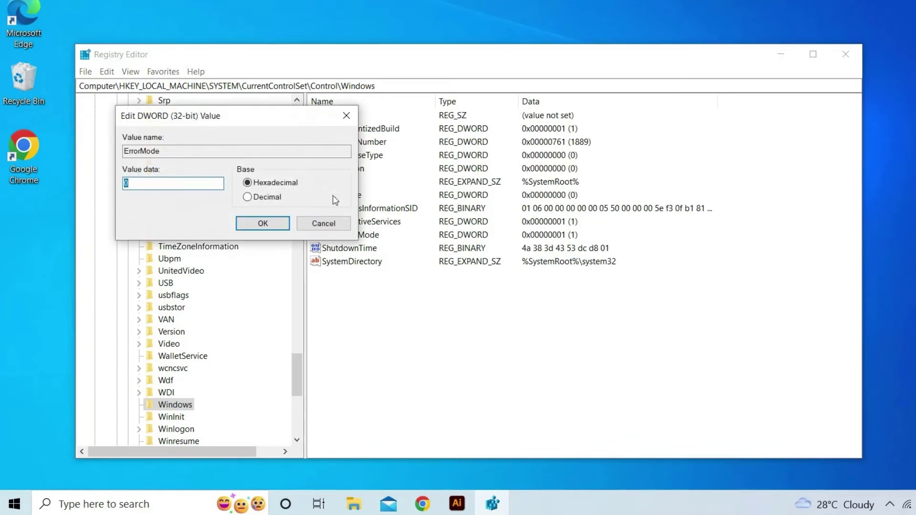
{"action": "type", "text": "2"}
{"action": "left_click", "coordinate": [273, 197]}
{"action": "left_click", "coordinate": [263, 223]}
{"action": "left_click", "coordinate": [845, 54]}
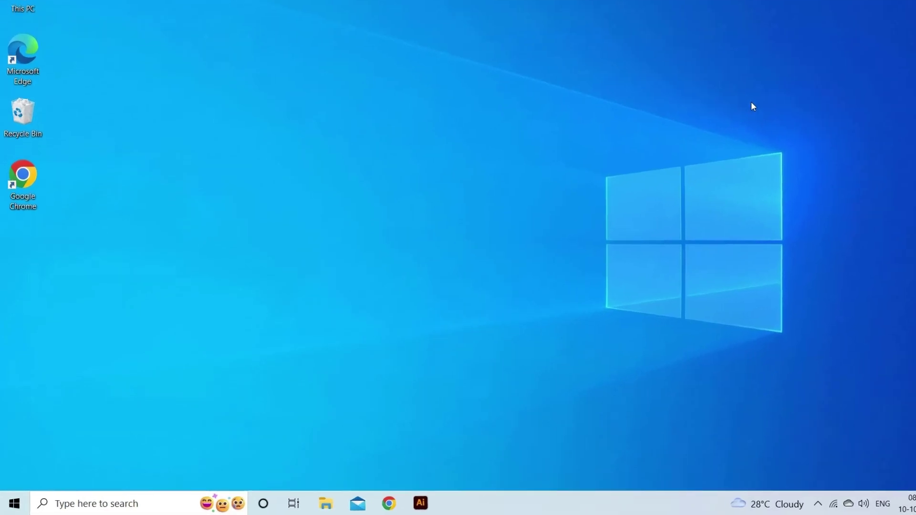
Update the driver for the USB device under Portable Devices in Device Manager
{"action": "left_click", "coordinate": [143, 504]}
{"action": "type", "text": "device"}
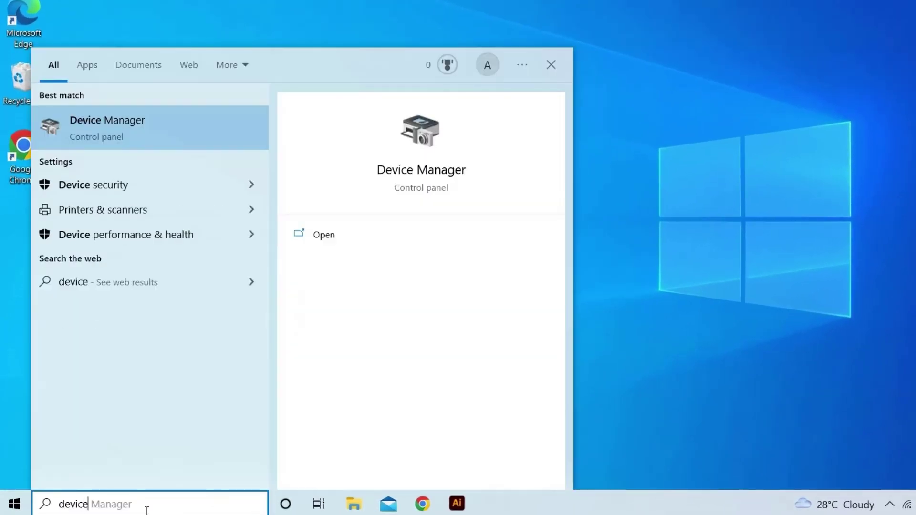
{"action": "left_click", "coordinate": [146, 131]}
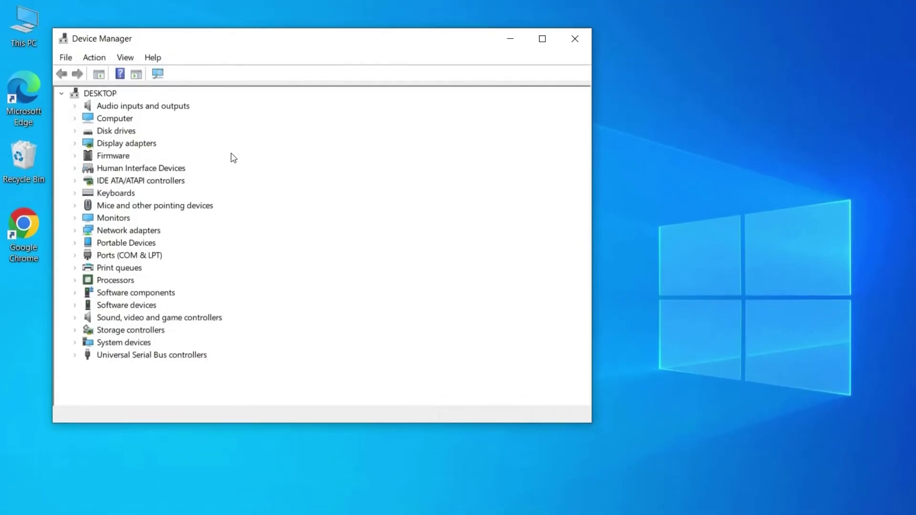
{"action": "double_click", "coordinate": [122, 243]}
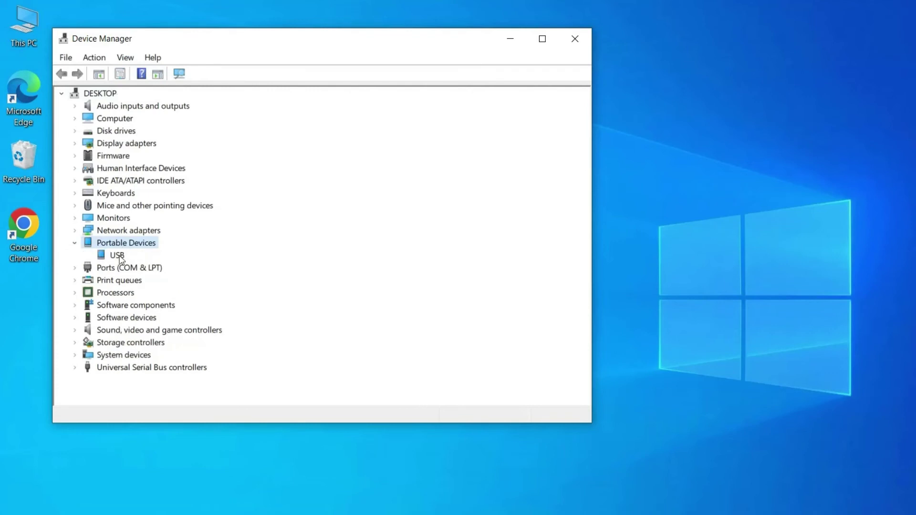
{"action": "left_click", "coordinate": [117, 256]}
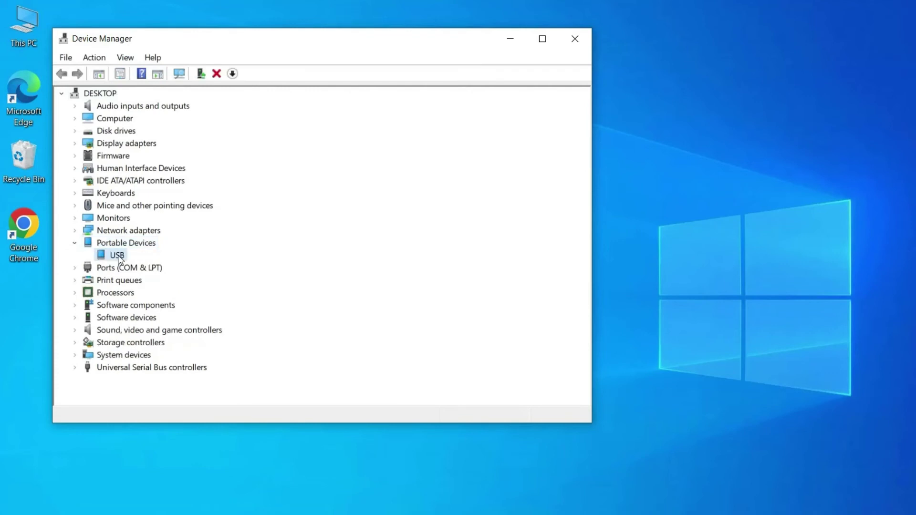
{"action": "right_click", "coordinate": [120, 258]}
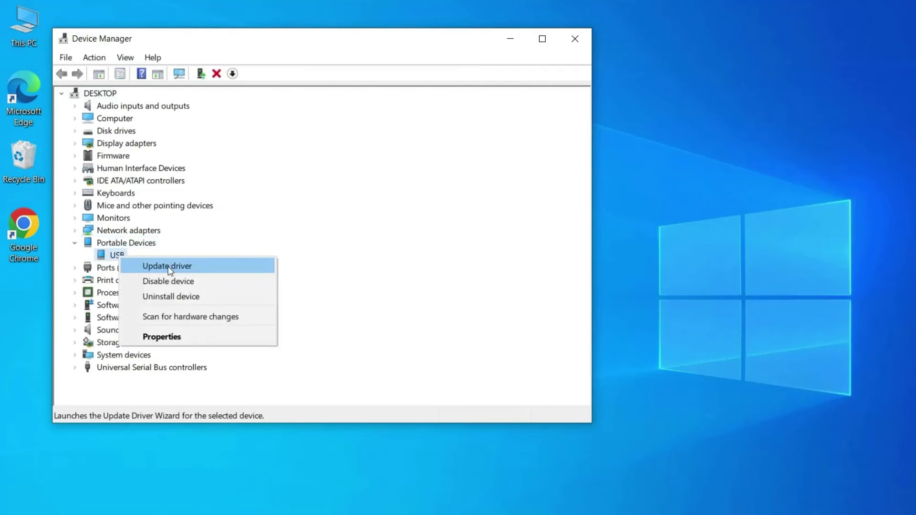
{"action": "left_click", "coordinate": [170, 269]}
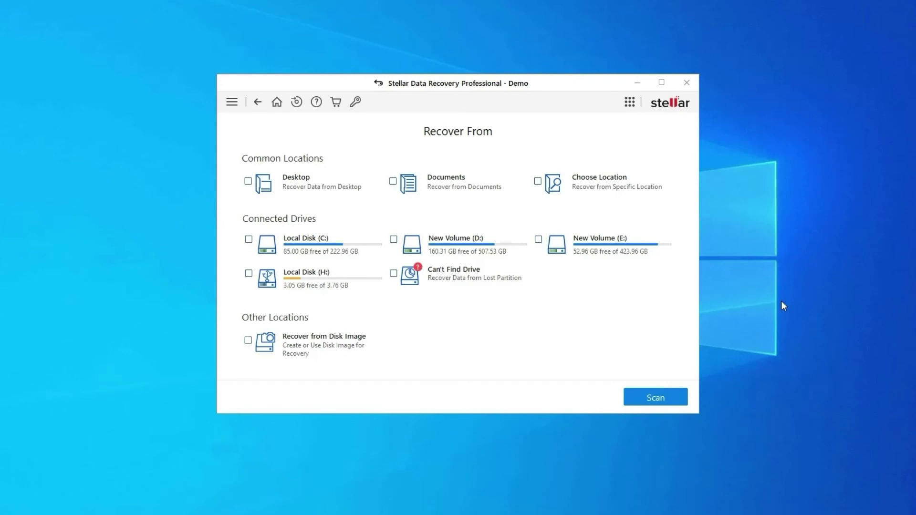
Scan Local Disk (H:) in Stellar and untick the Adobe item in the results
{"action": "left_click", "coordinate": [333, 286]}
{"action": "left_click", "coordinate": [659, 399]}
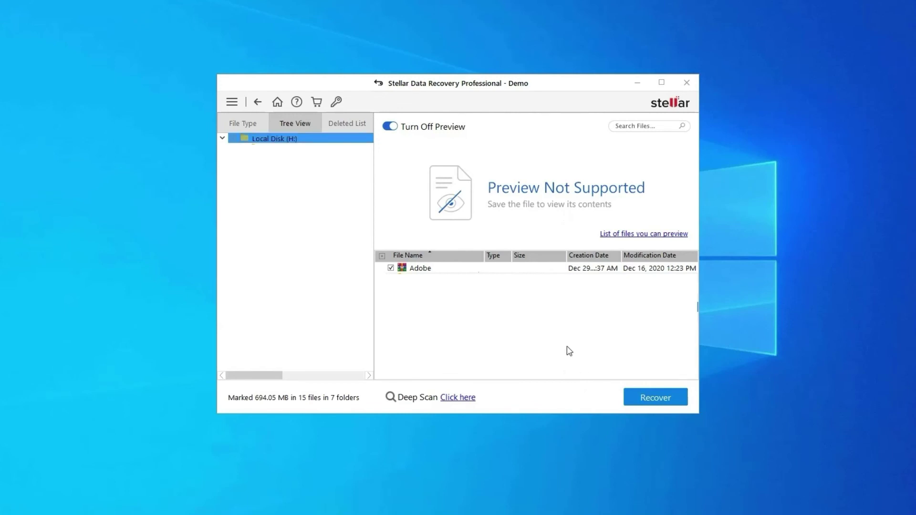
{"action": "left_click", "coordinate": [390, 267]}
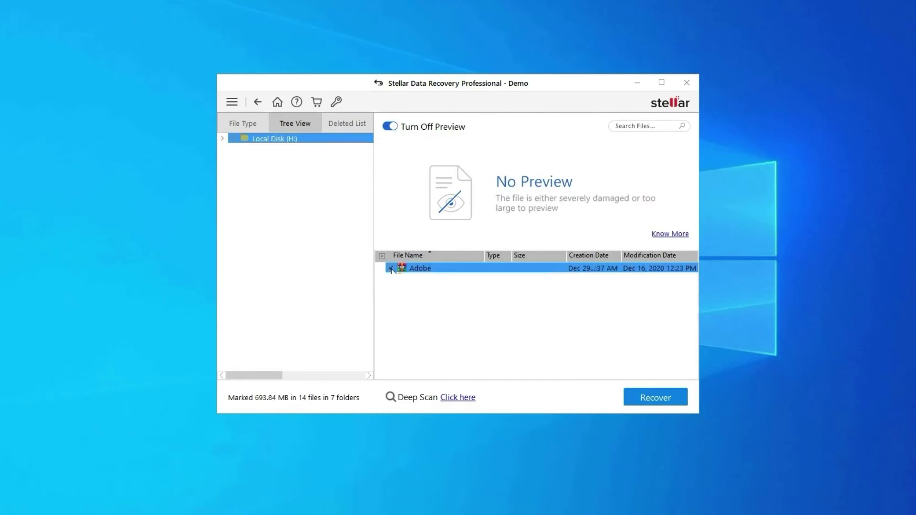